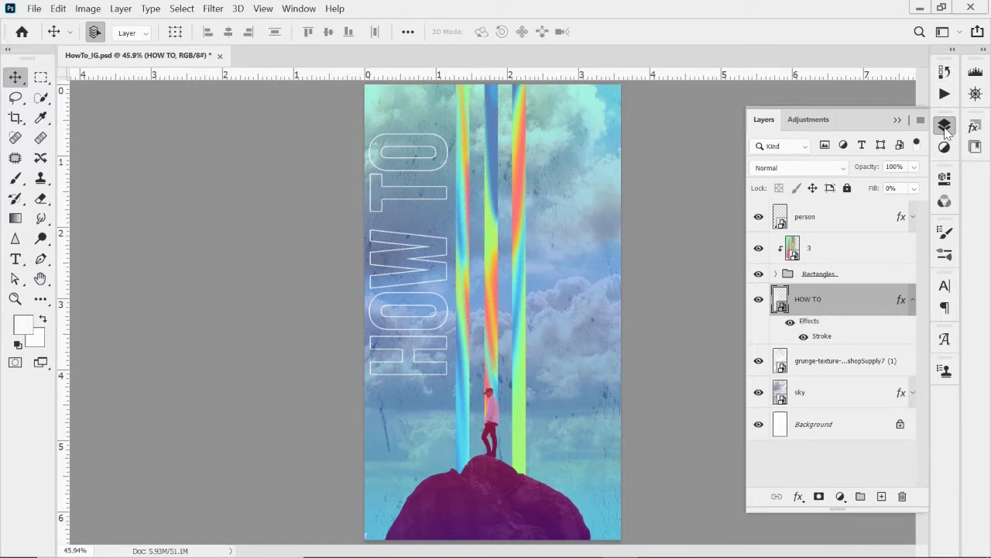
- Collapse and reopen the Layers panel, and check where it is listed among the available panels
left_click(945, 127)
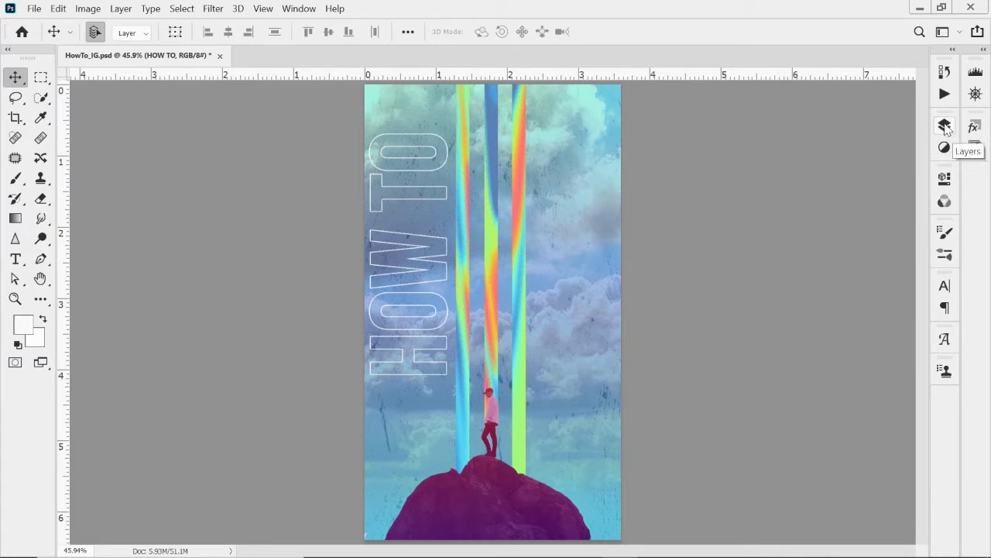
left_click(944, 127)
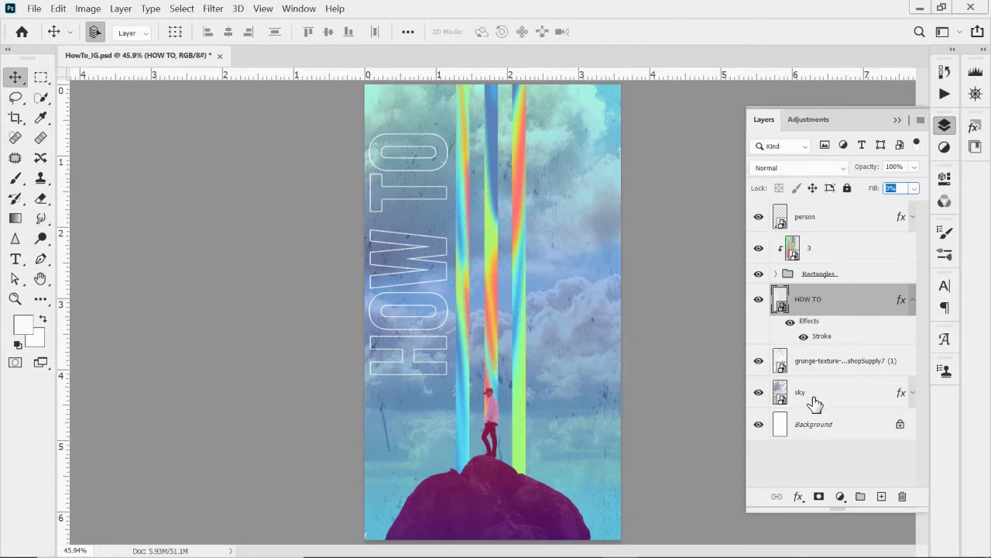
left_click(301, 16)
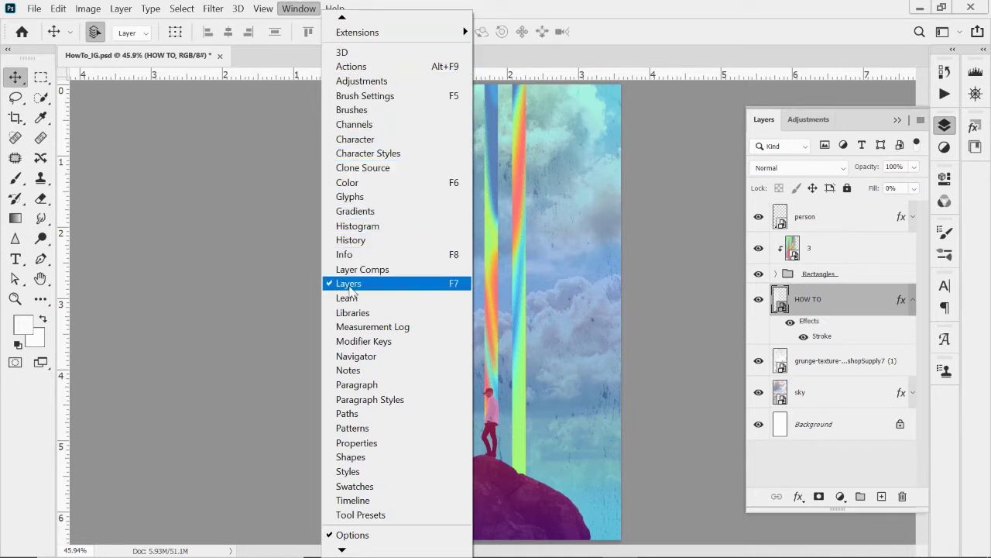
left_click(693, 202)
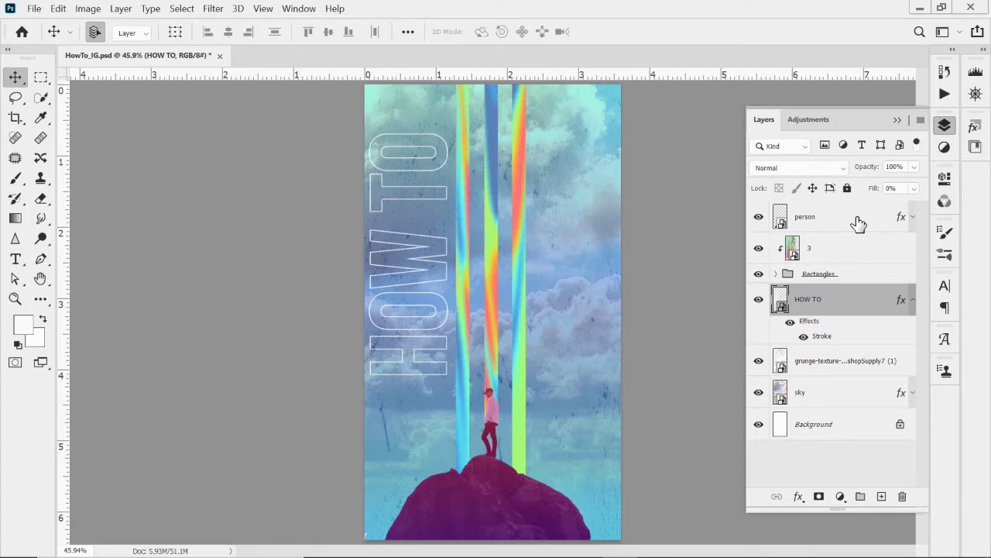
- Hide and reshow the person layer, and move it between the grunge texture and sky layers and back to the top of the stack
left_click(758, 219)
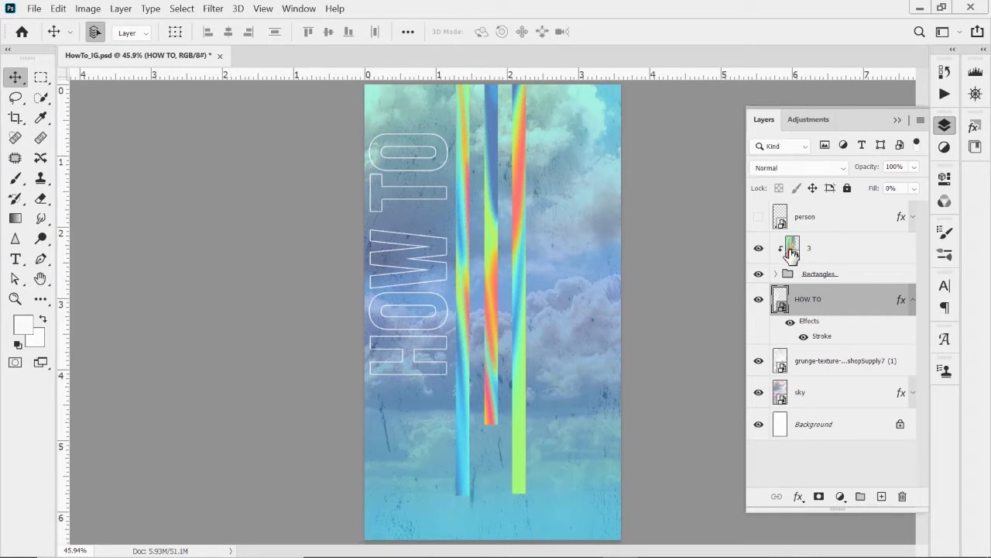
left_click(759, 221)
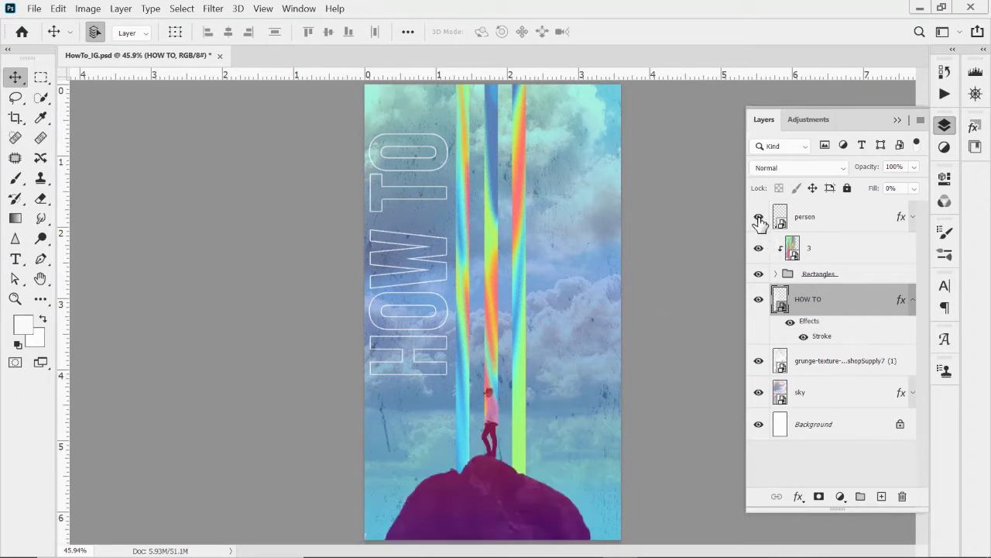
left_click(851, 223)
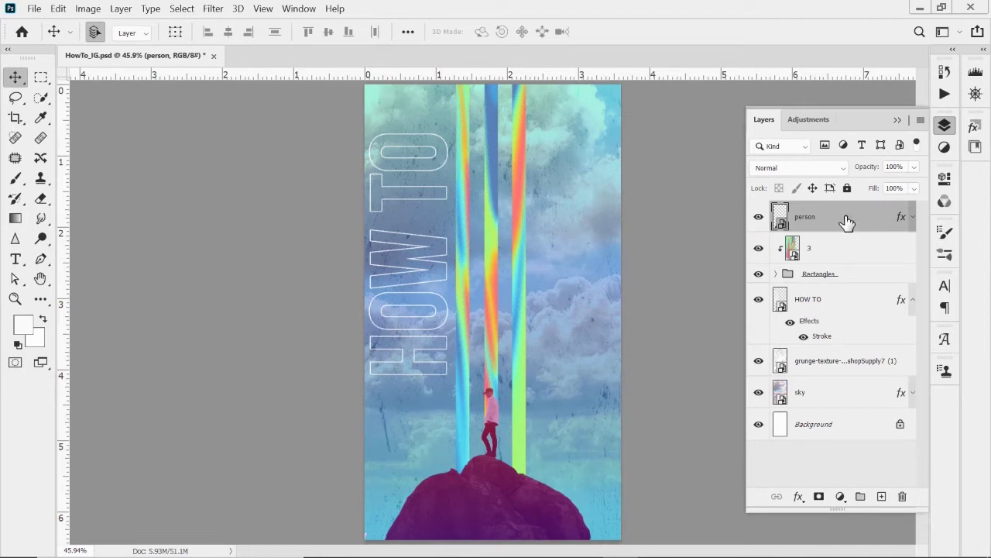
left_click_drag(847, 222, 820, 384)
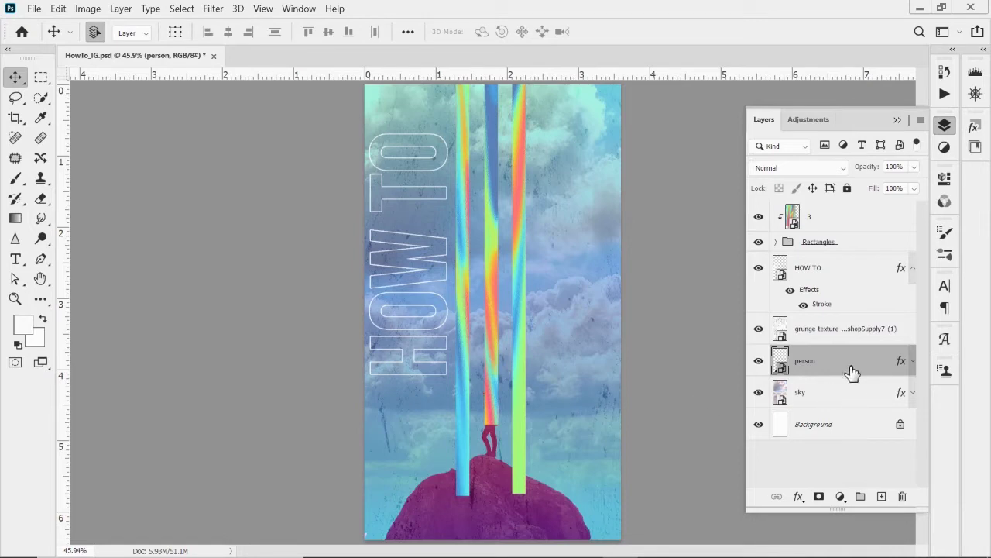
left_click_drag(827, 364, 833, 207)
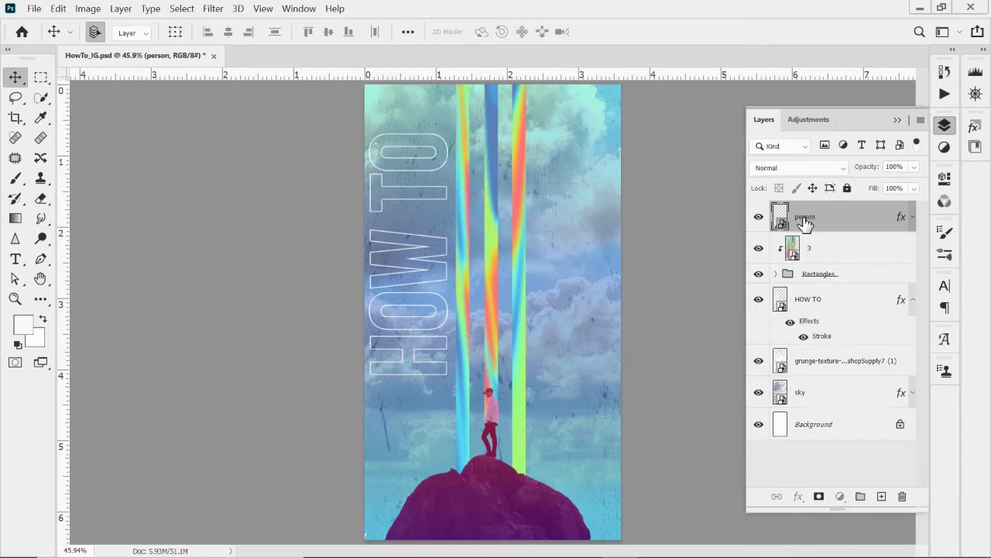
- Rename the top layer as person and shorten the Layers panel to fit the layer list
double_click(804, 218)
type("person")
key("Return")
left_click_drag(837, 511, 833, 471)
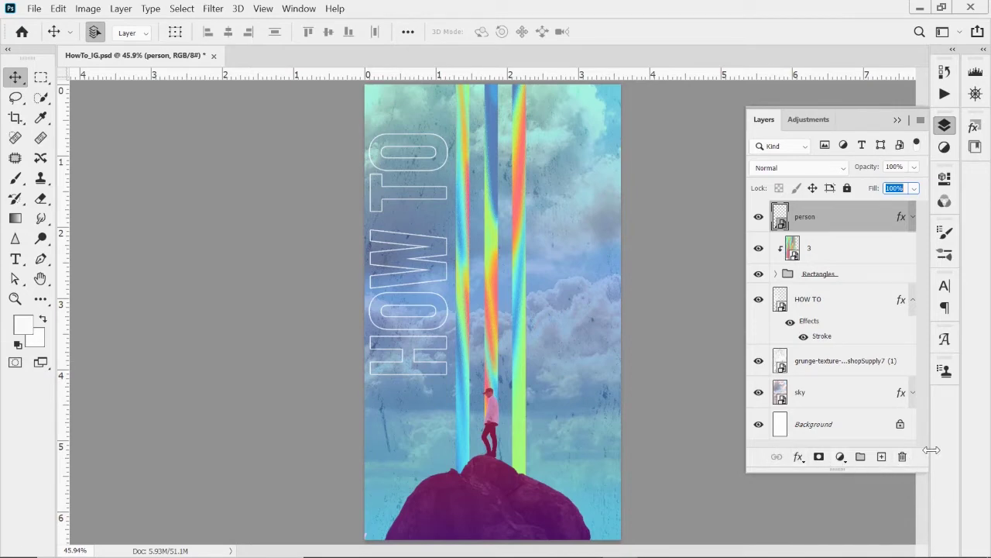
- Add a new blank layer above the person layer
left_click(880, 458)
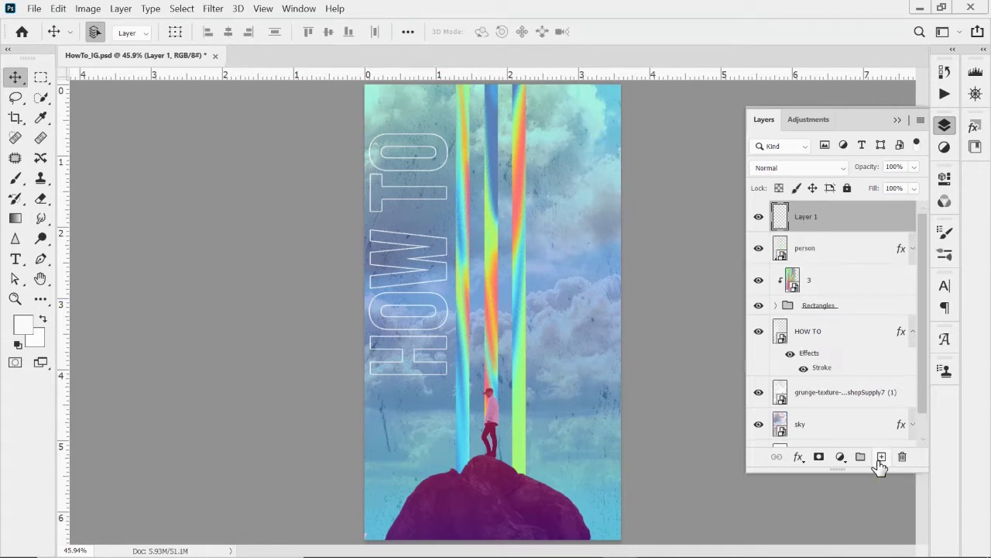
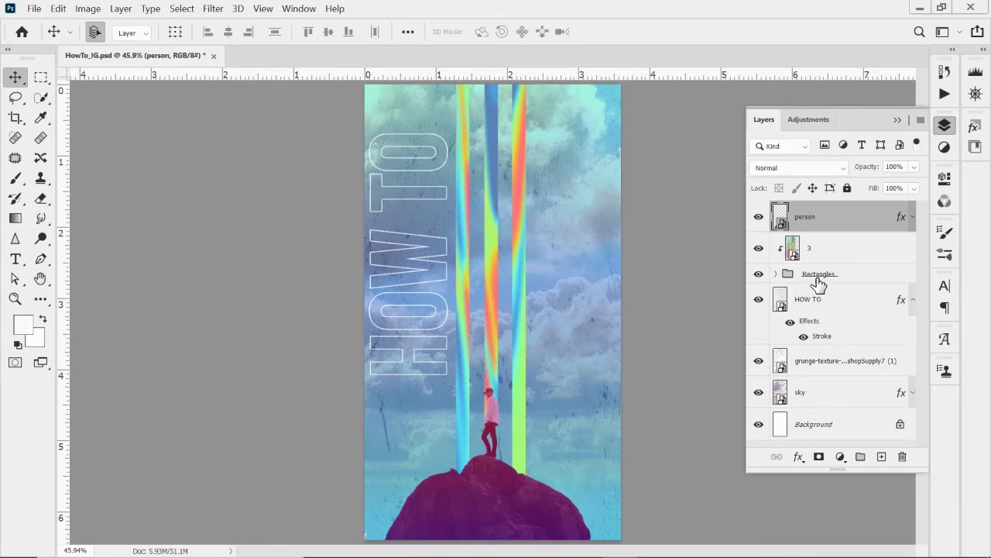
- Toggle the Rectangles group off and on twice, and expand and collapse it to view the layers inside
left_click(758, 274)
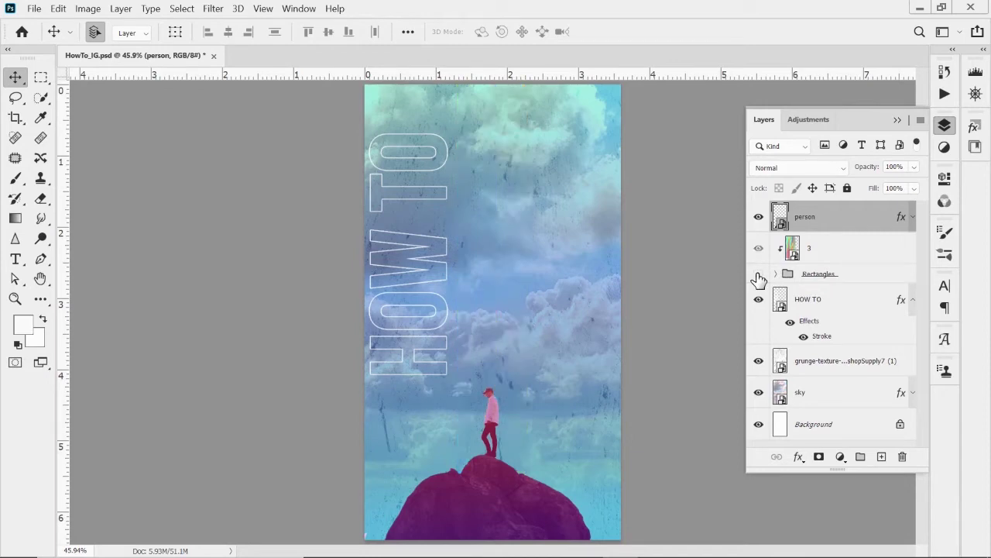
left_click(758, 275)
left_click(758, 274)
left_click(758, 274)
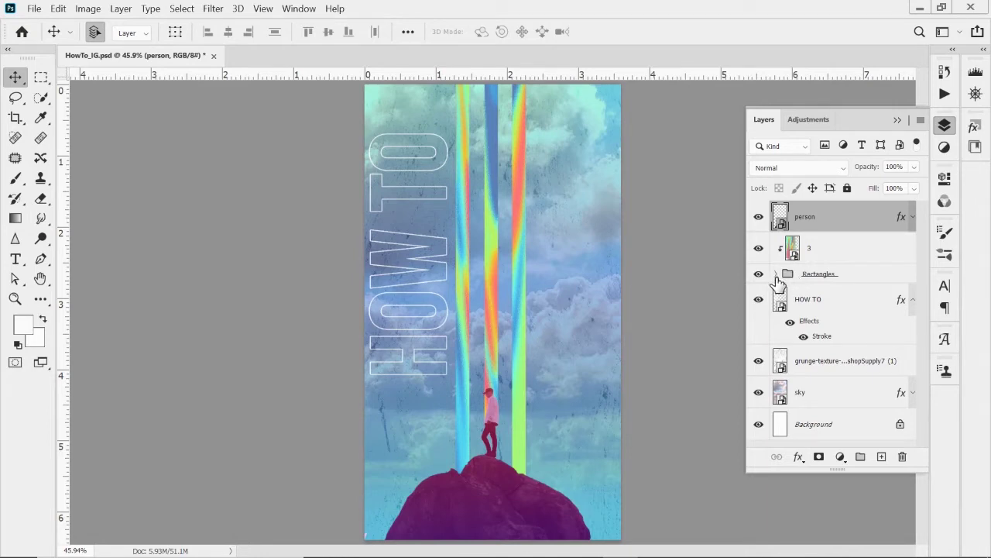
left_click(775, 274)
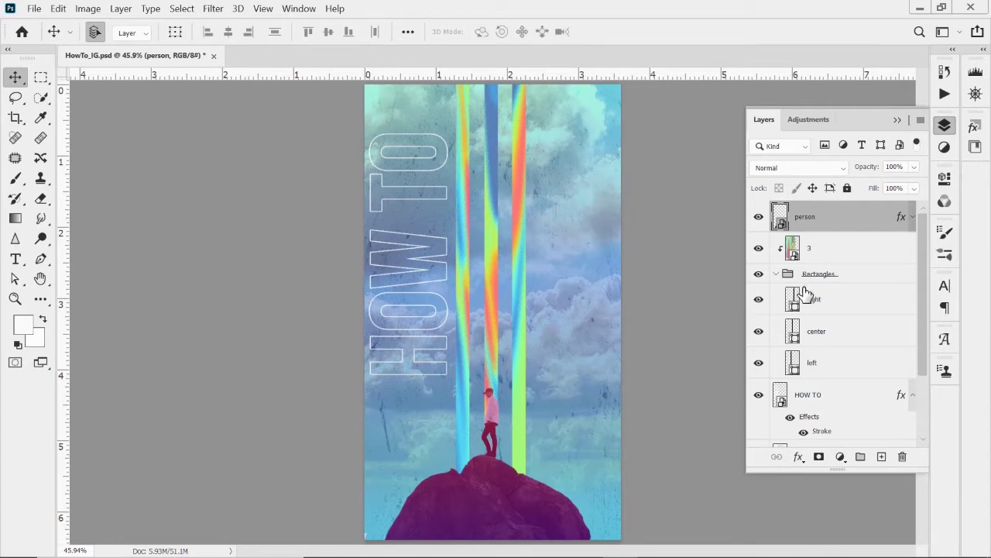
left_click(777, 274)
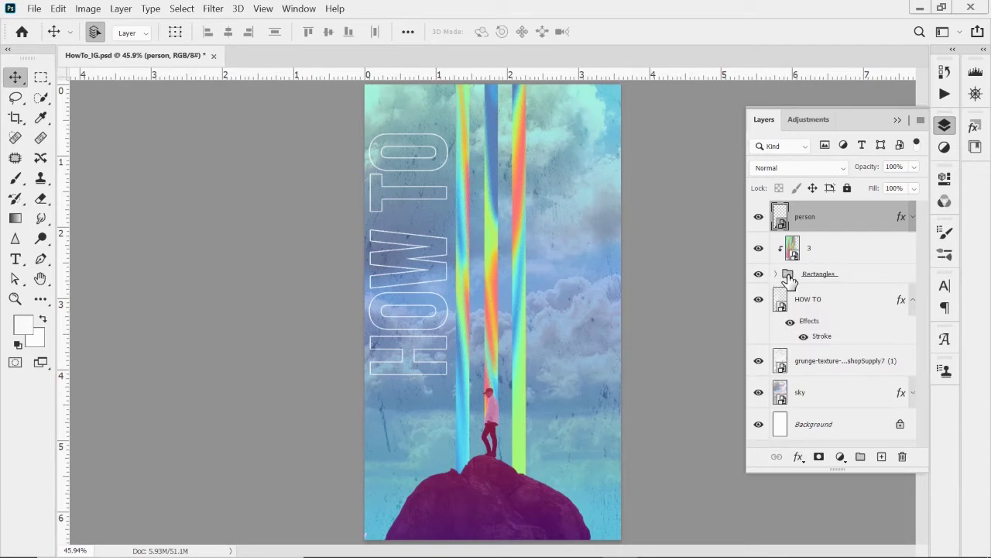
- Look through the available fill and adjustment layer types without adding one
left_click(840, 457)
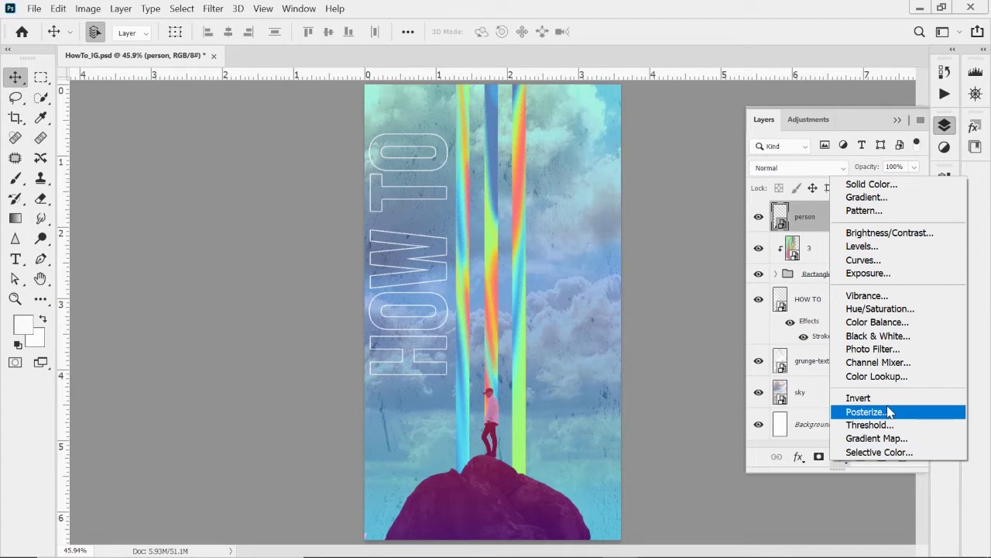
left_click(838, 482)
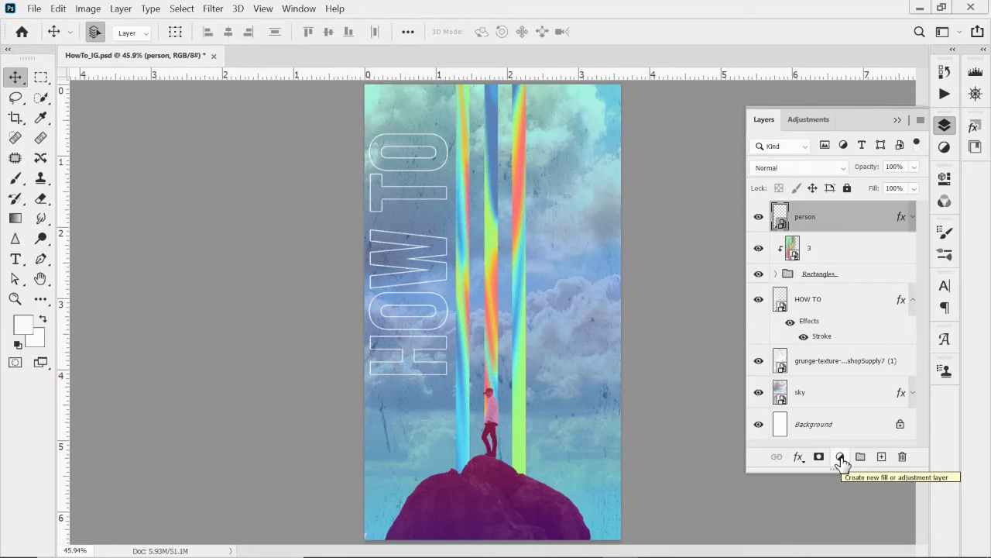
left_click(118, 12)
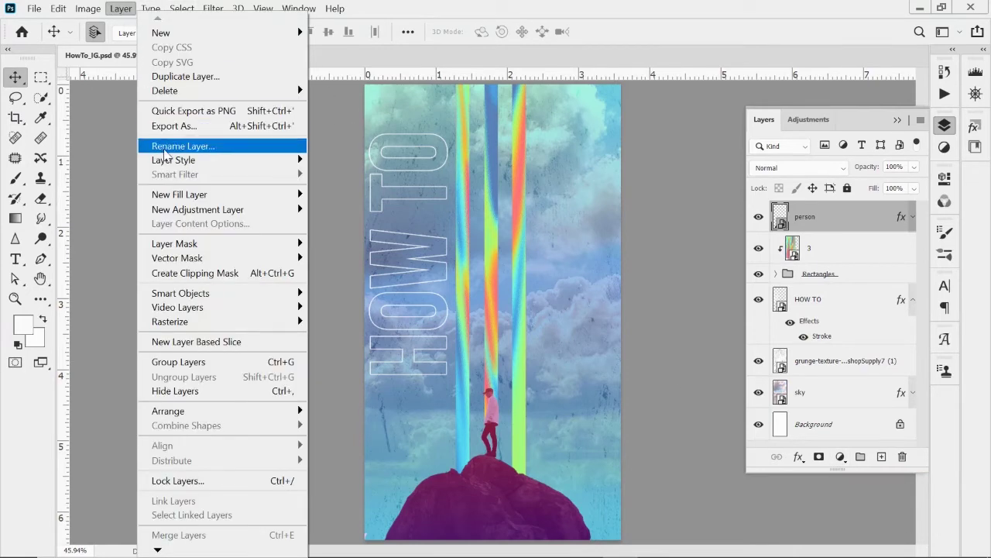
mouse_move(185, 215)
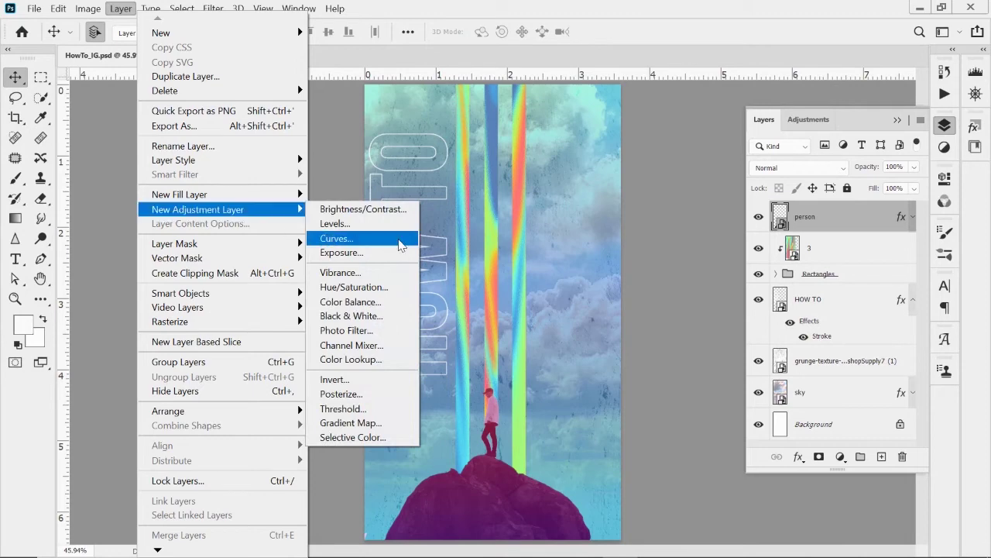
key("Escape")
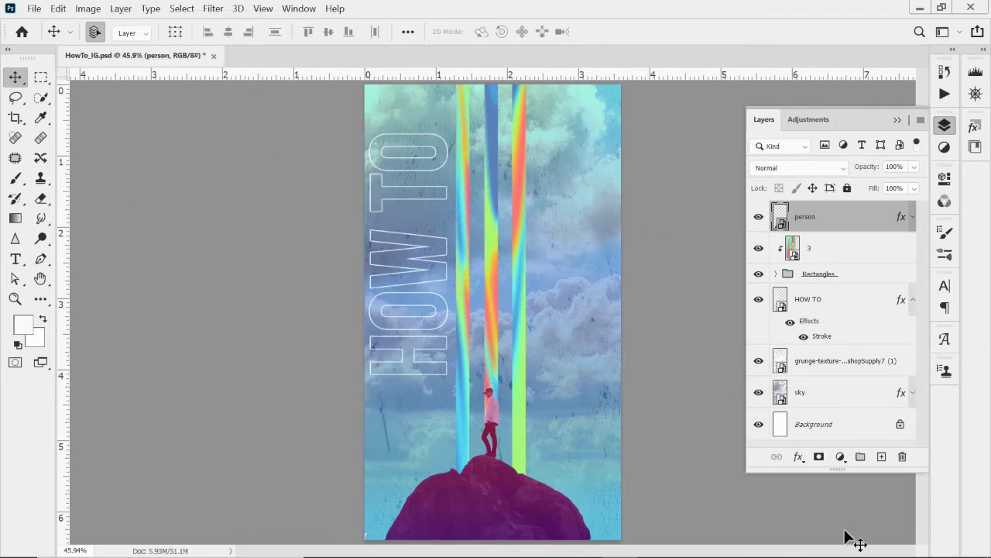
- Add a layer mask to the person layer and look over the available layer mask commands
left_click(818, 458)
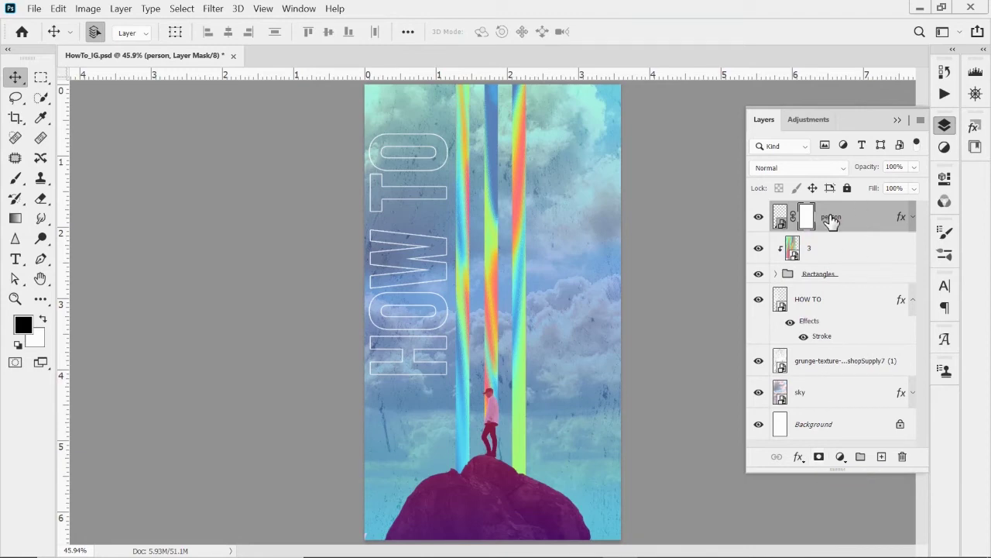
left_click(121, 9)
mouse_move(213, 244)
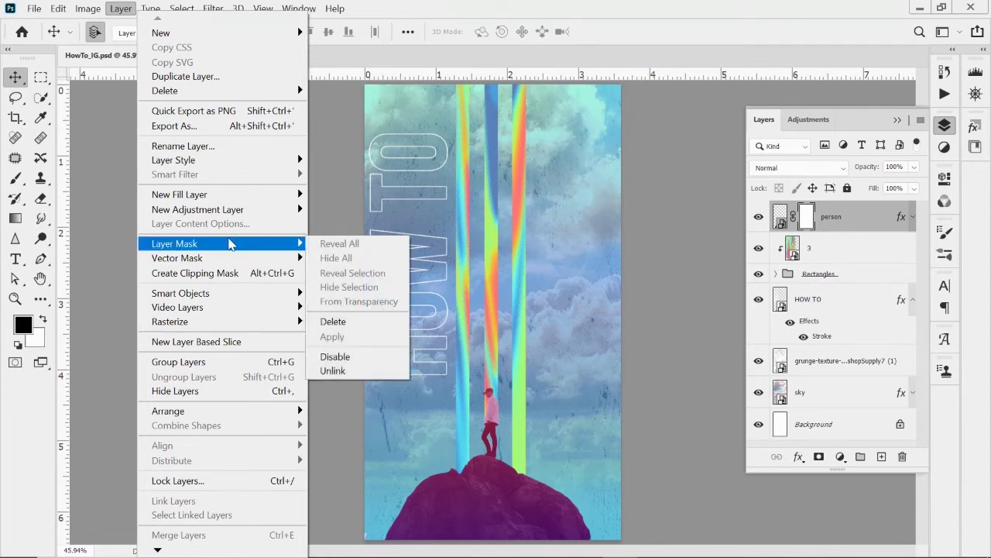
left_click(664, 265)
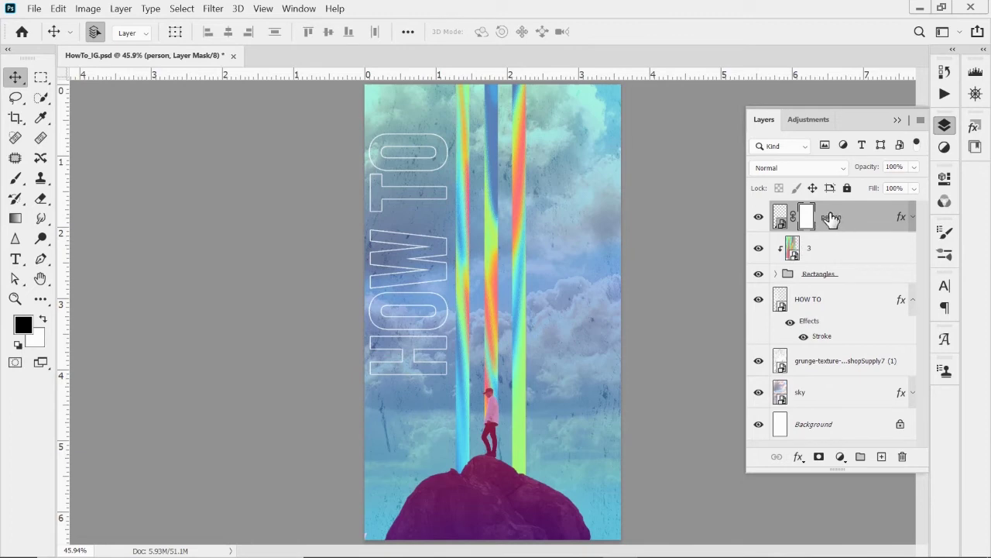
- Review the available layer styles, and toggle the person layer's Gradient Overlay off and on to compare the result
left_click(799, 458)
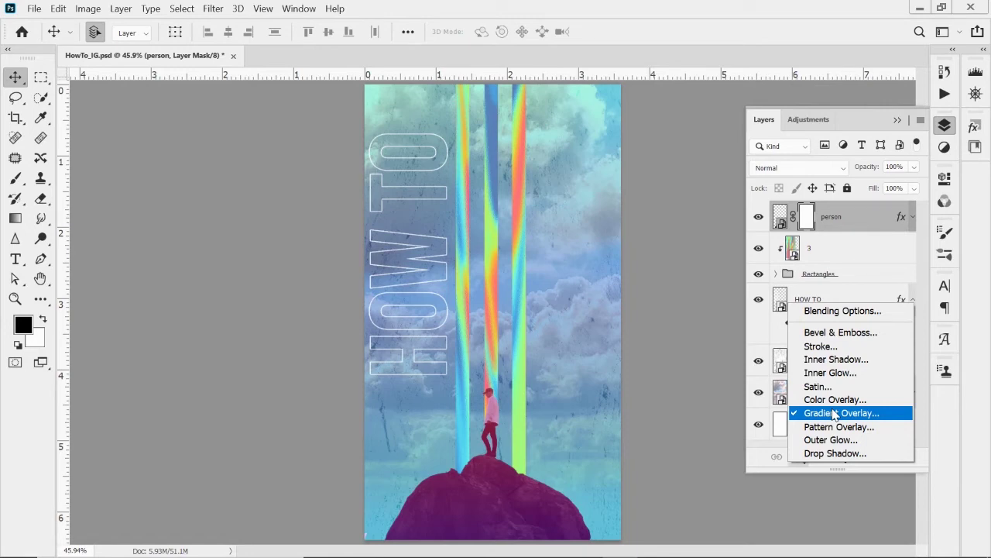
left_click(800, 464)
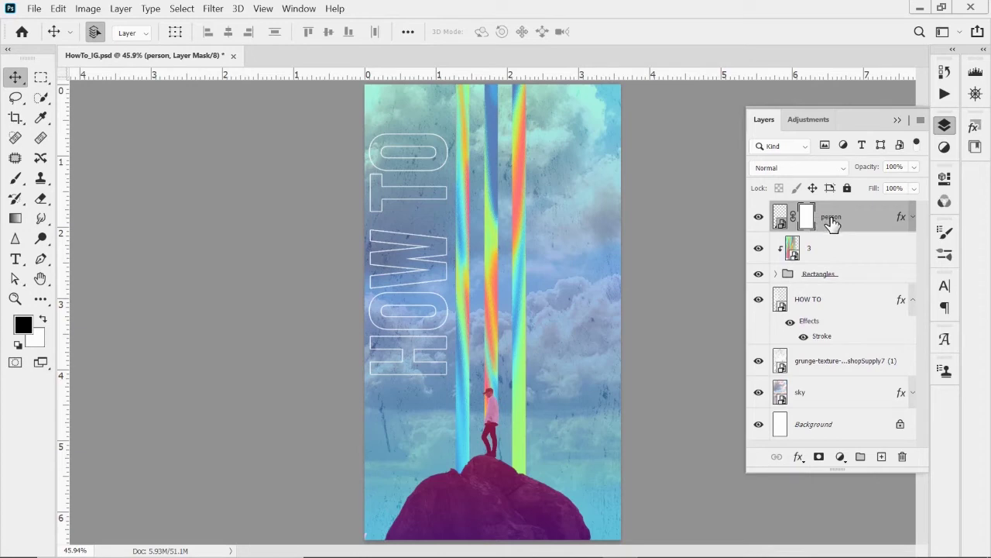
left_click(913, 218)
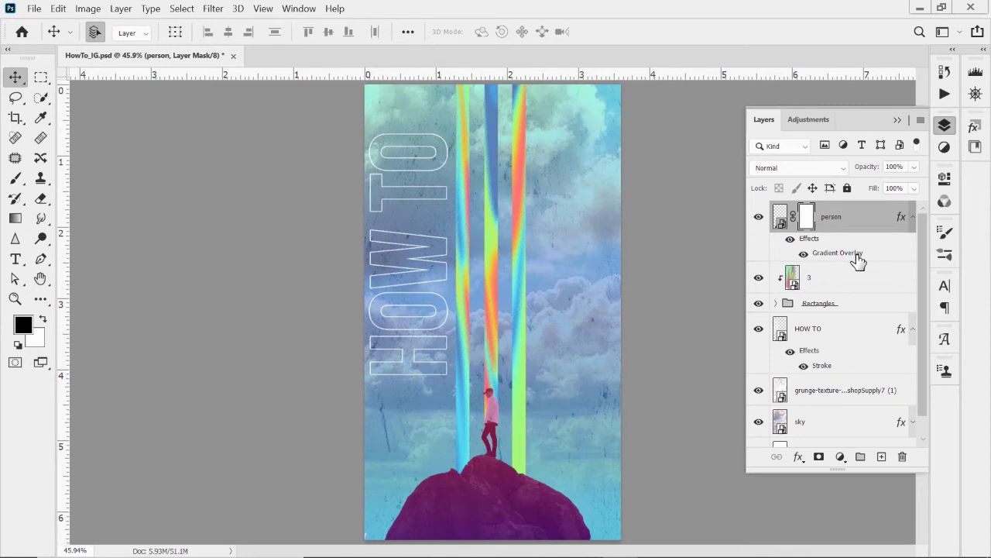
left_click(804, 256)
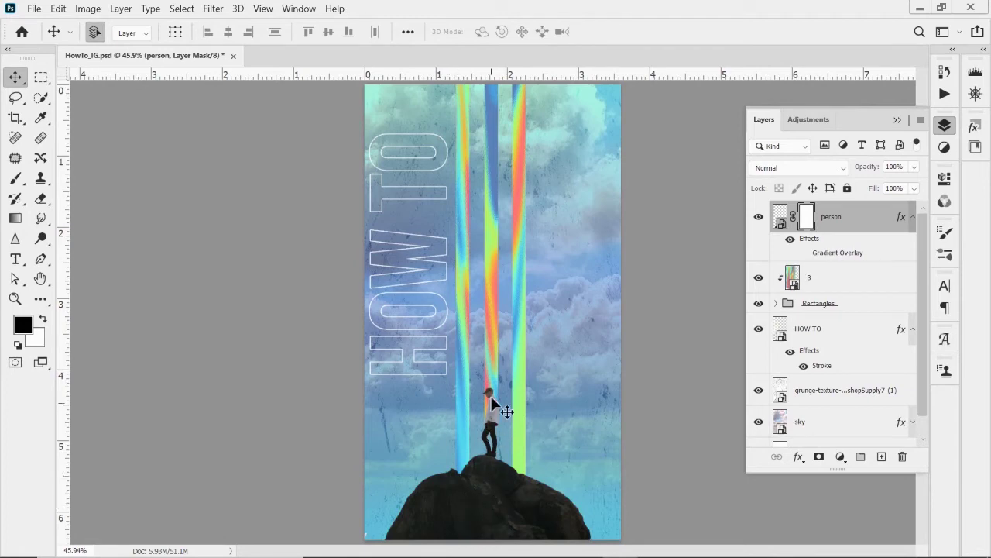
left_click(804, 255)
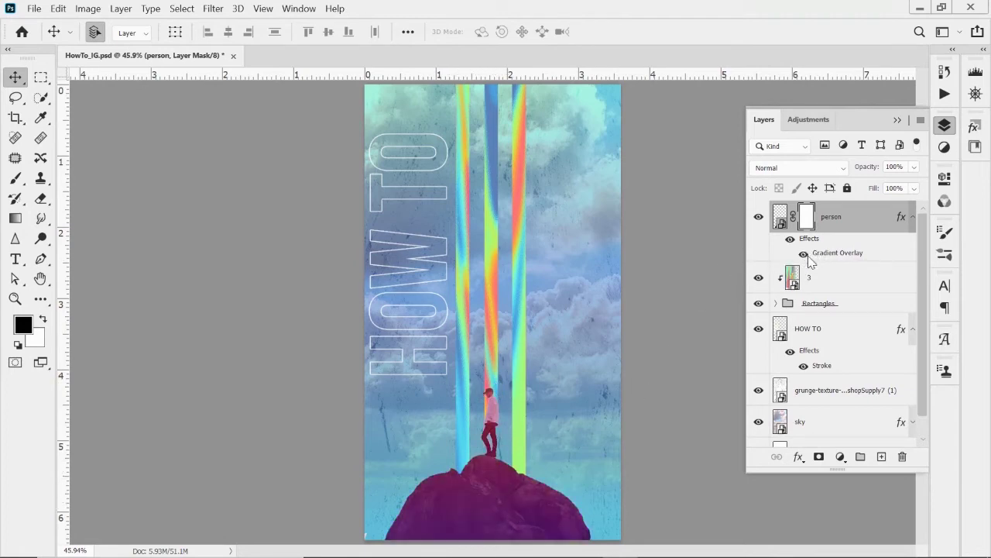
left_click(912, 218)
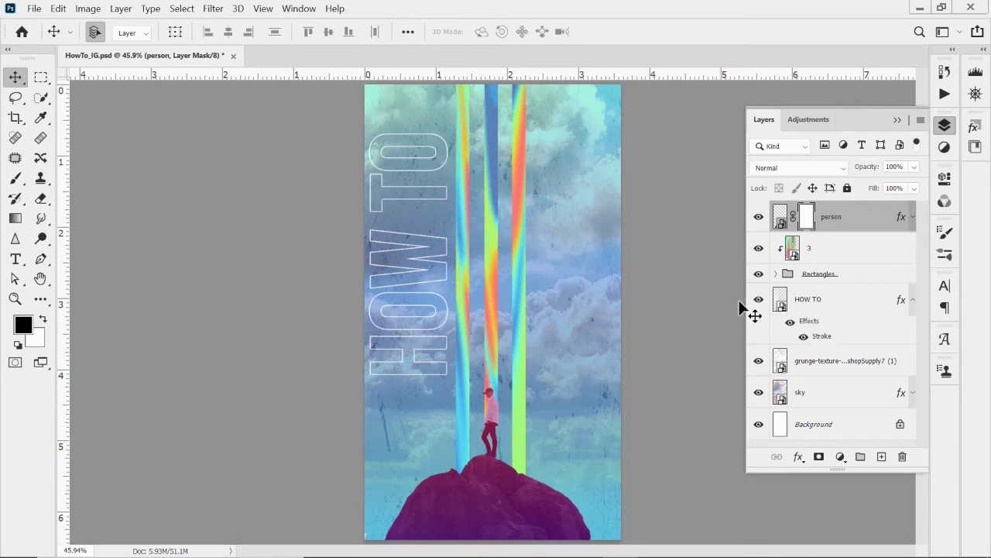
- Toggle the HOW TO layer's Stroke effect off and on, and collapse its effects list
left_click(804, 338)
left_click(804, 341)
left_click(913, 300)
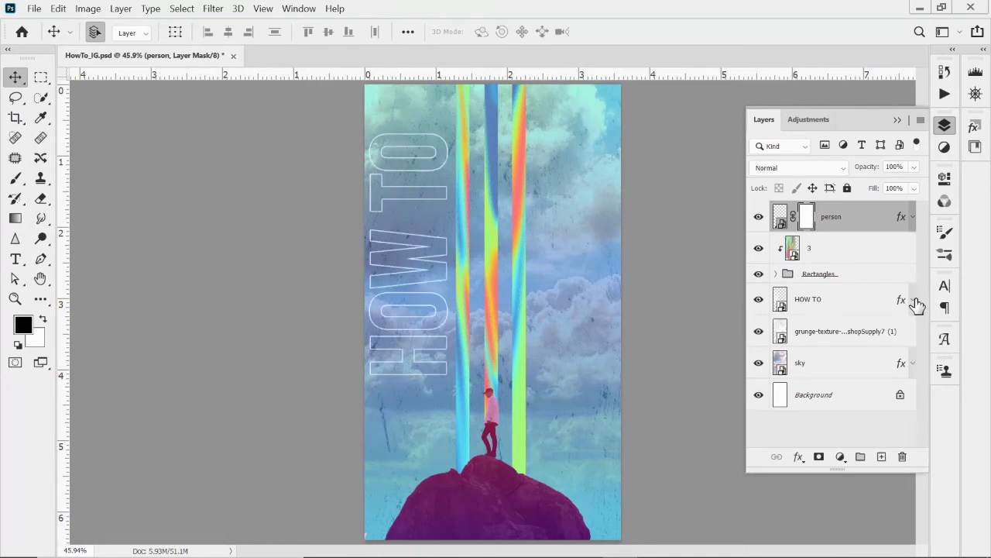
- Expand the sky layer's effects and toggle its Gradient Overlay off and on to compare the colours
left_click(911, 364)
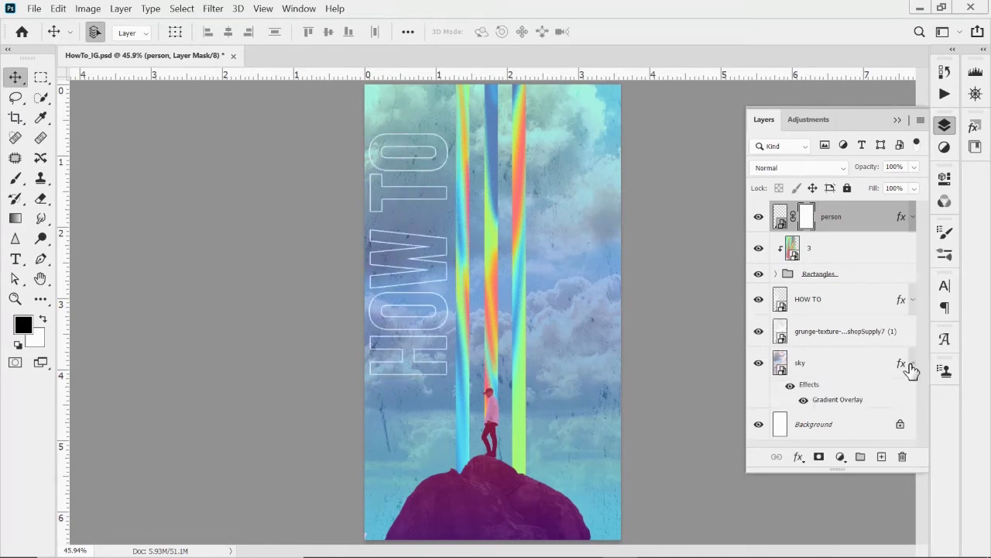
left_click(804, 403)
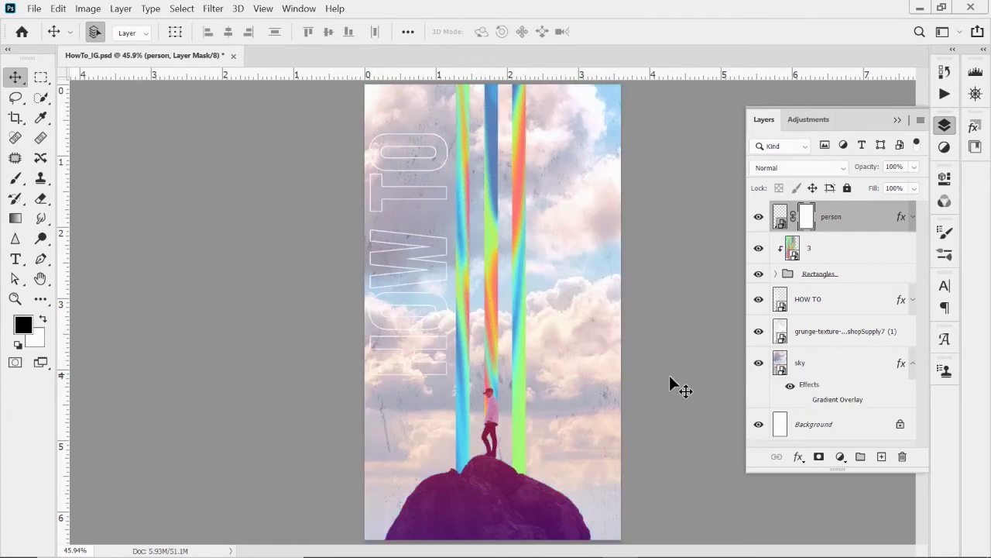
left_click(803, 401)
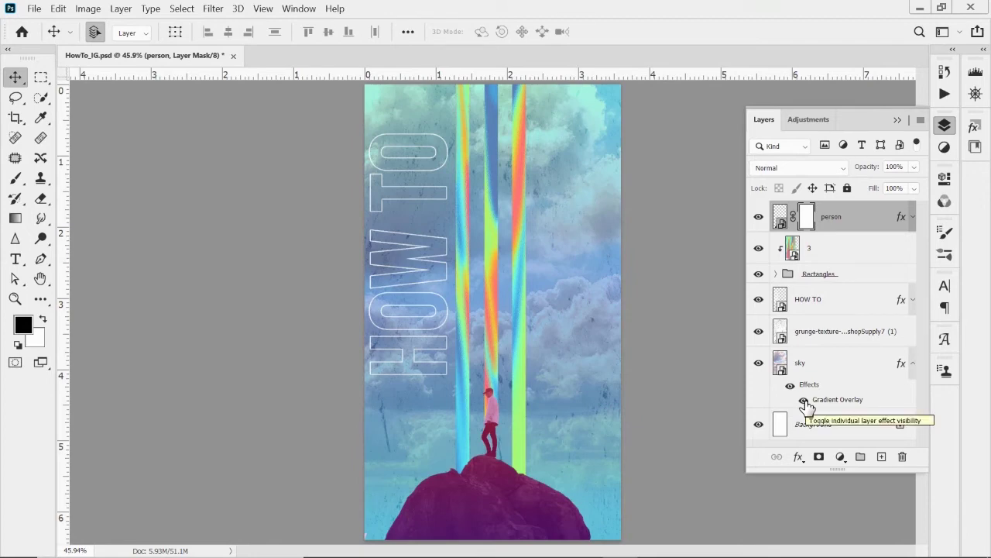
left_click(913, 364)
left_click(913, 364)
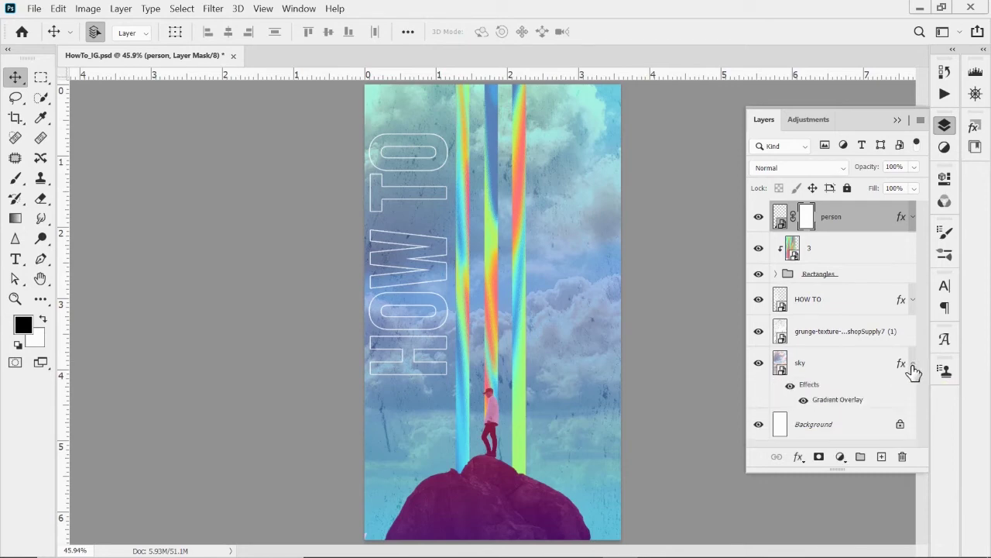
- Collapse the sky layer's effects list and preview the available blend modes on the person layer without applying one
left_click(913, 364)
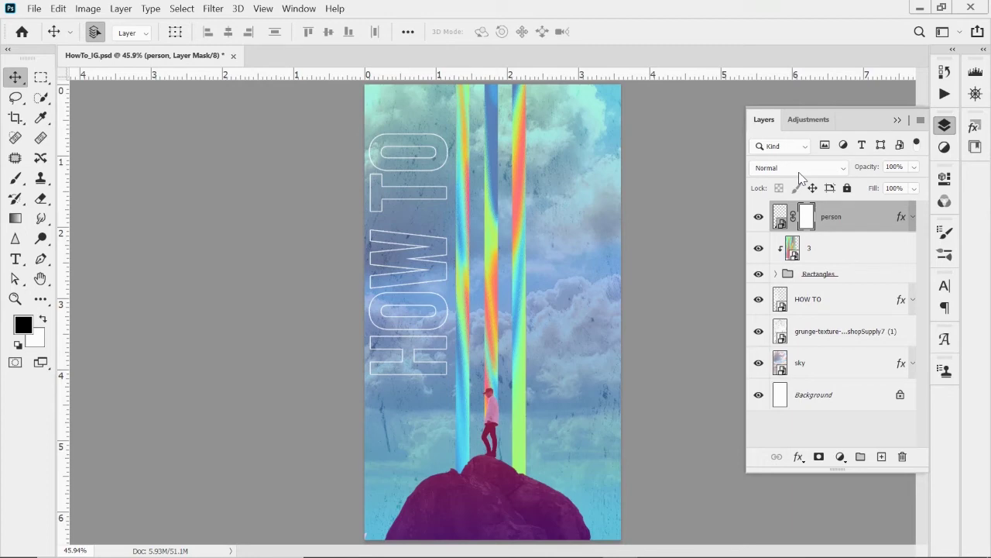
left_click(845, 168)
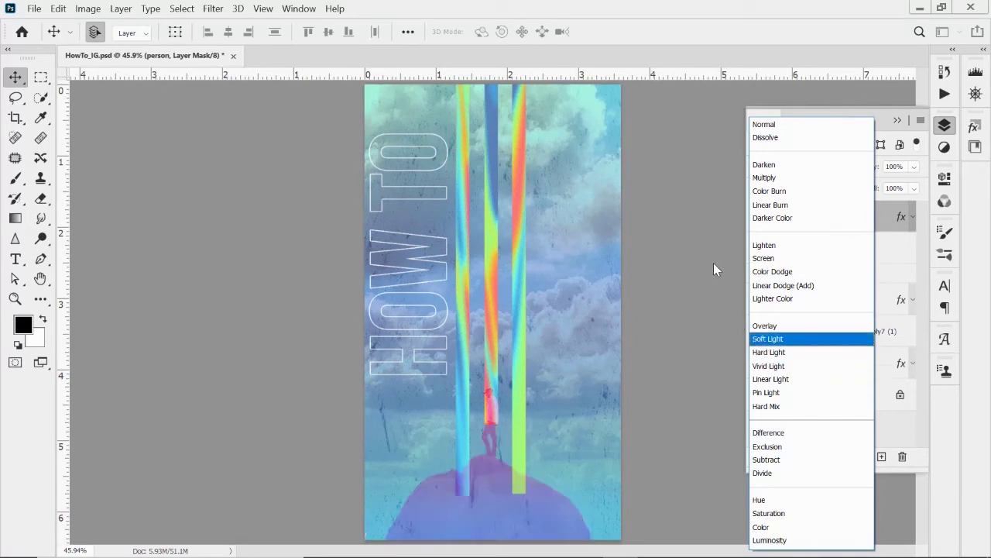
left_click(695, 210)
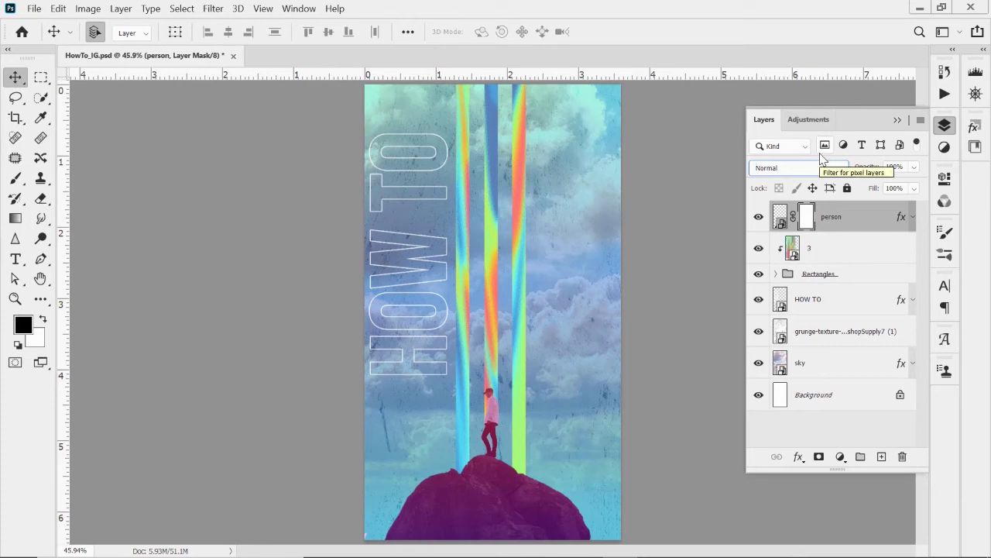
- Toggle the grunge texture layer's visibility off and on to compare the result, and choose Soft Light as its blend mode
left_click(836, 333)
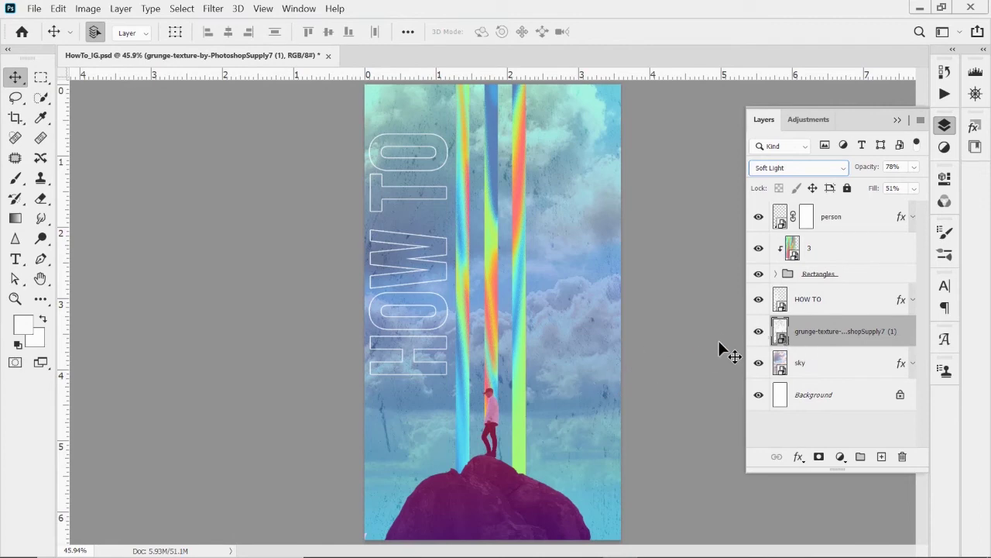
left_click(759, 331)
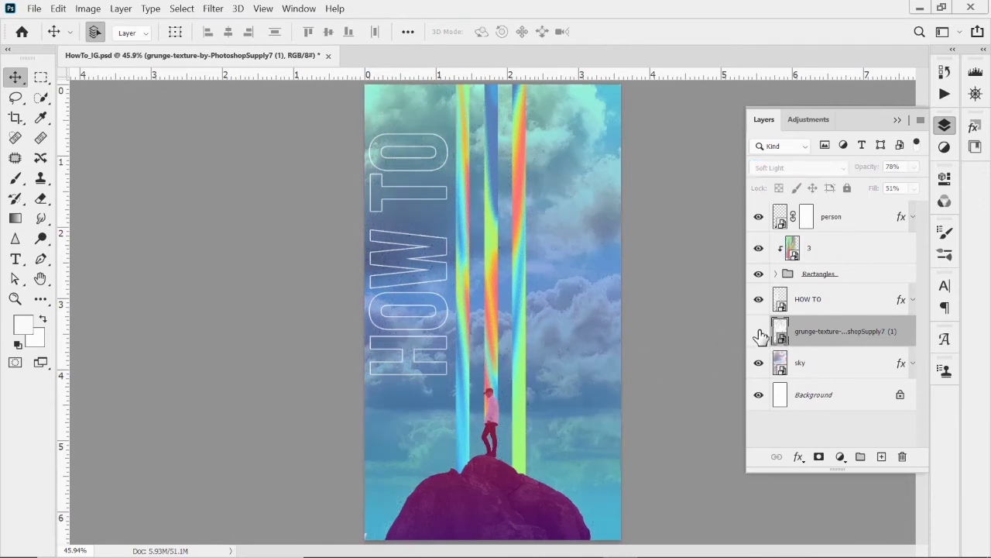
left_click(759, 333)
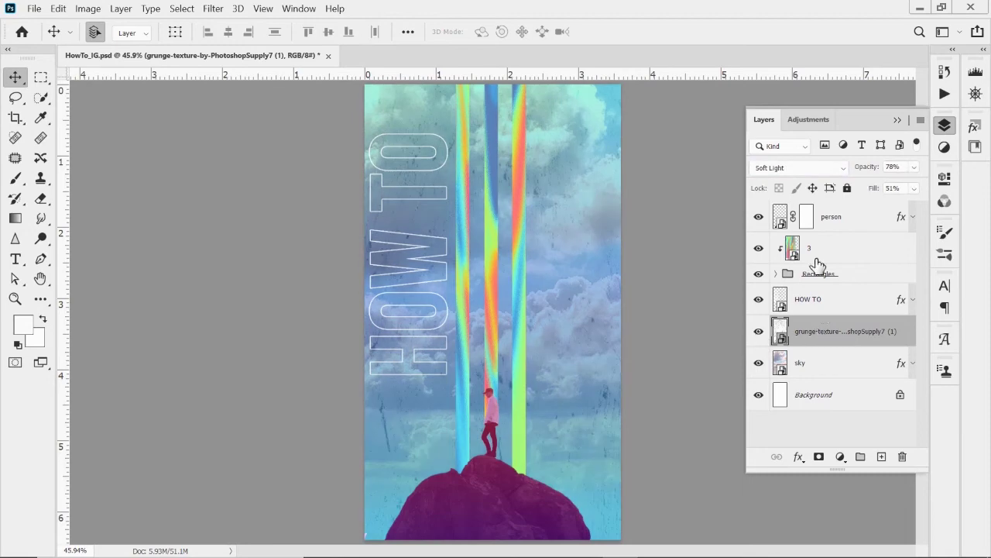
left_click(778, 172)
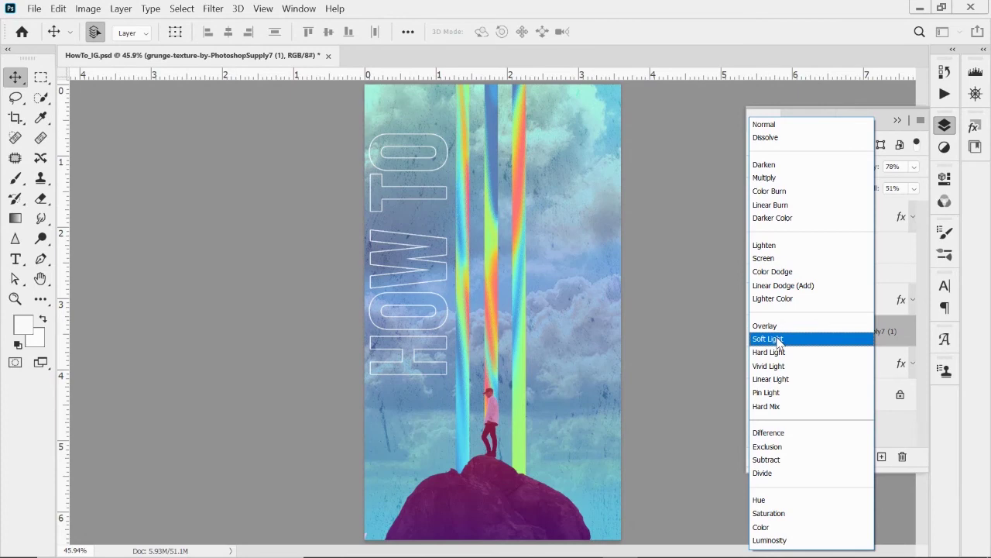
left_click(779, 341)
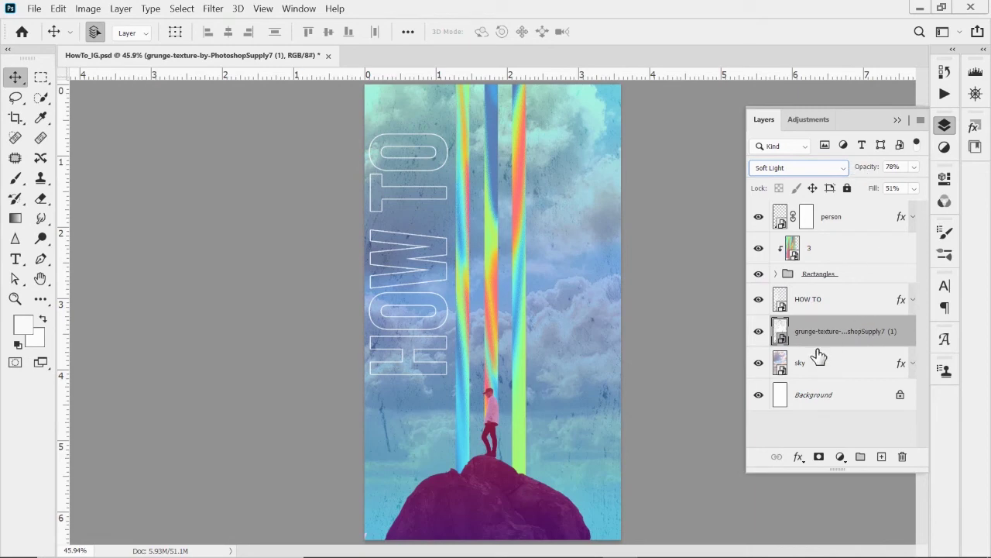
- Try the grunge texture layer at 100% and 50% opacity, set its opacity to 76%, and open its Fill setting
left_click(913, 167)
left_click_drag(908, 186, 924, 188)
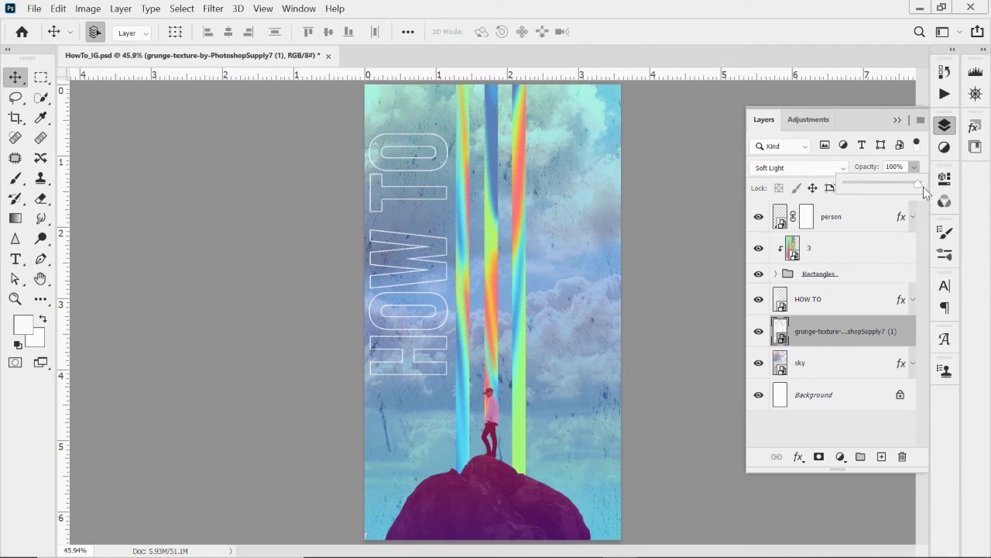
left_click_drag(919, 187, 884, 189)
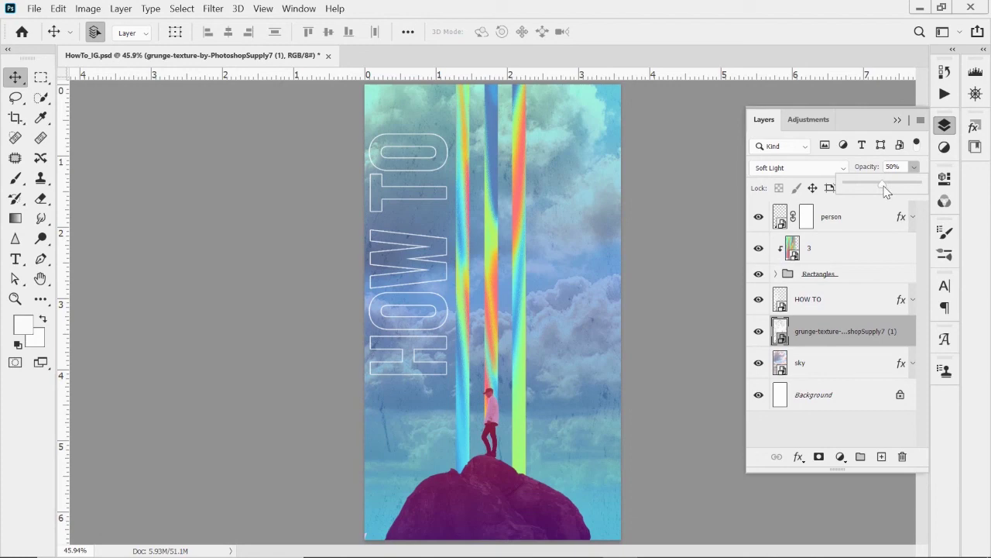
left_click_drag(874, 185, 866, 189)
left_click_drag(866, 191, 904, 192)
left_click(914, 169)
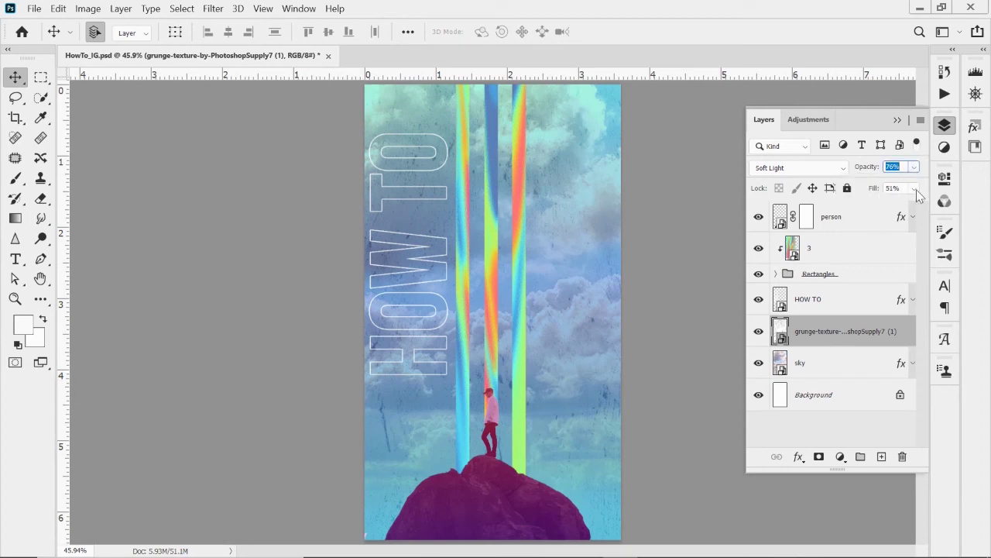
left_click(915, 189)
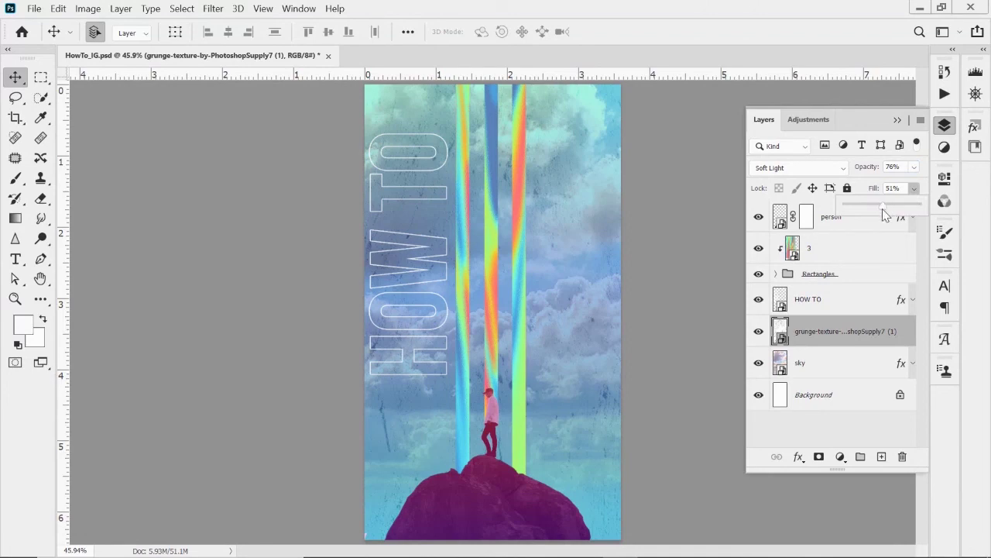
- Select the HOW TO layer and raise its Fill to 100%
left_click(838, 307)
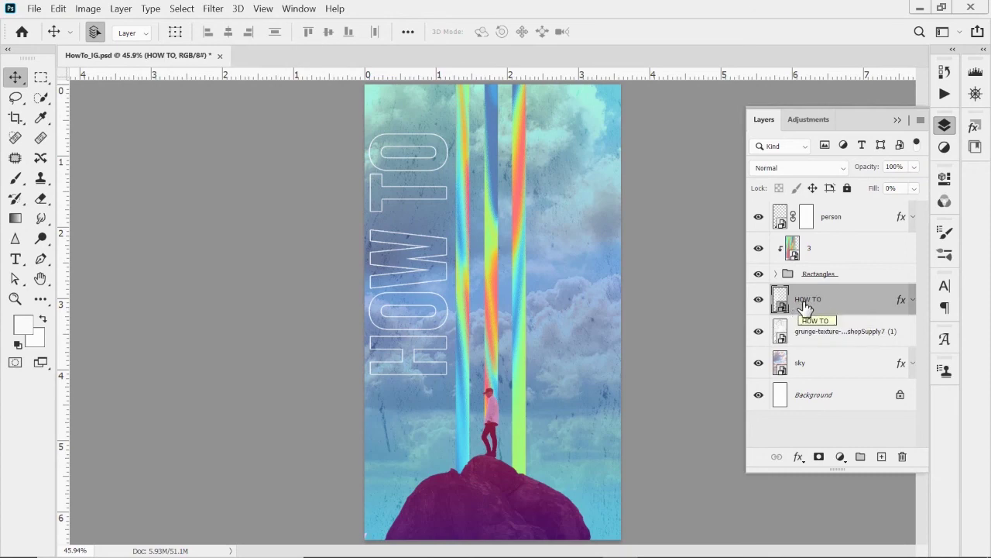
left_click(916, 190)
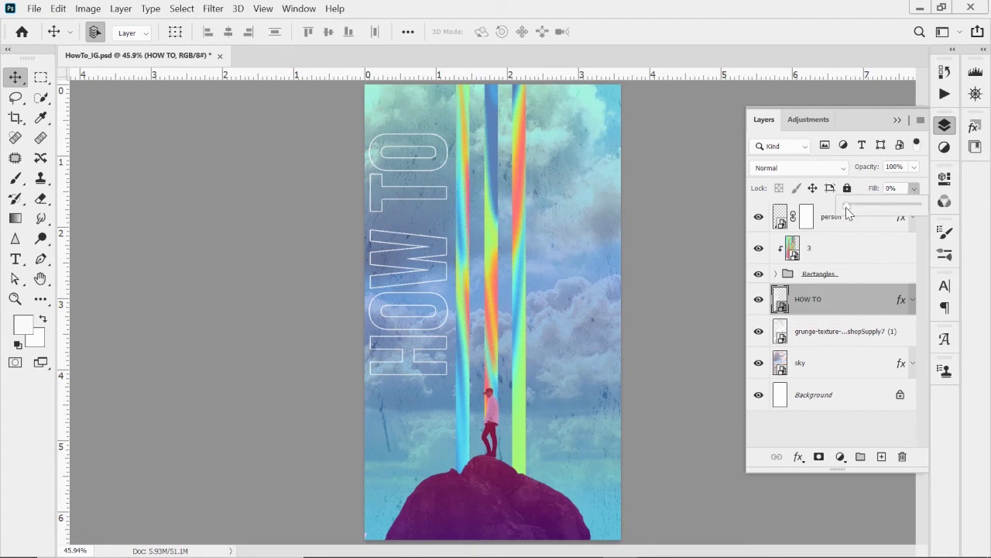
left_click_drag(849, 207, 952, 211)
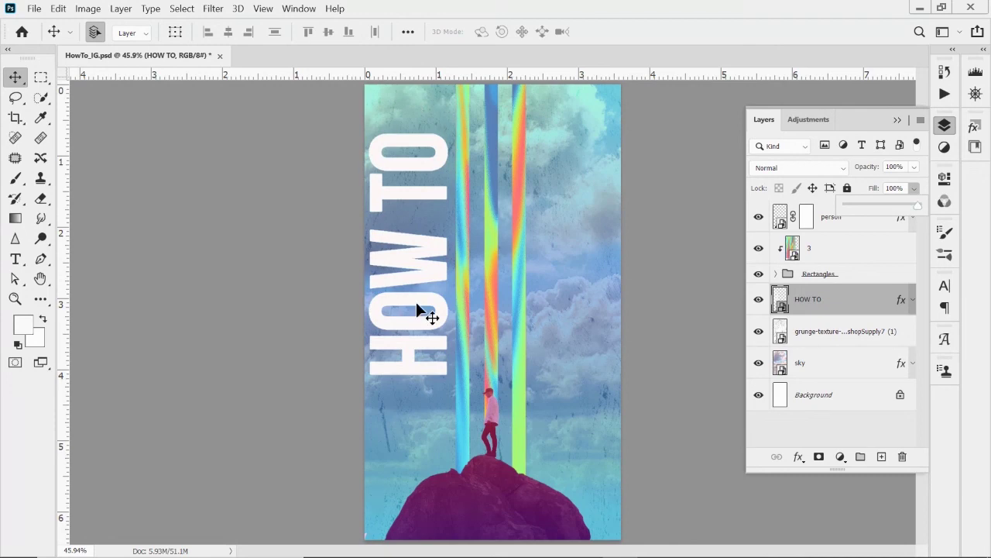
- Expand the HOW TO layer's effects list and lower the layer's Fill to 66%
left_click(912, 300)
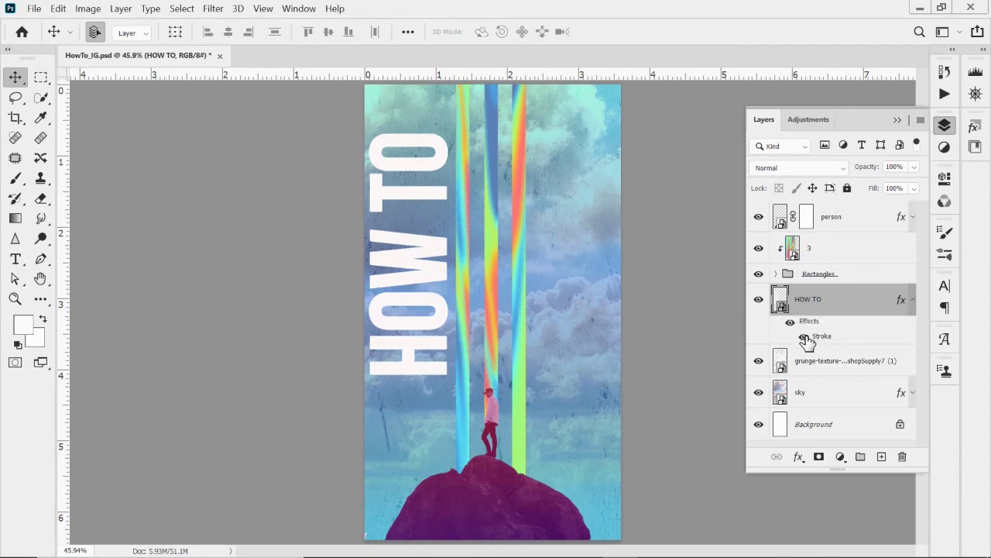
left_click(916, 196)
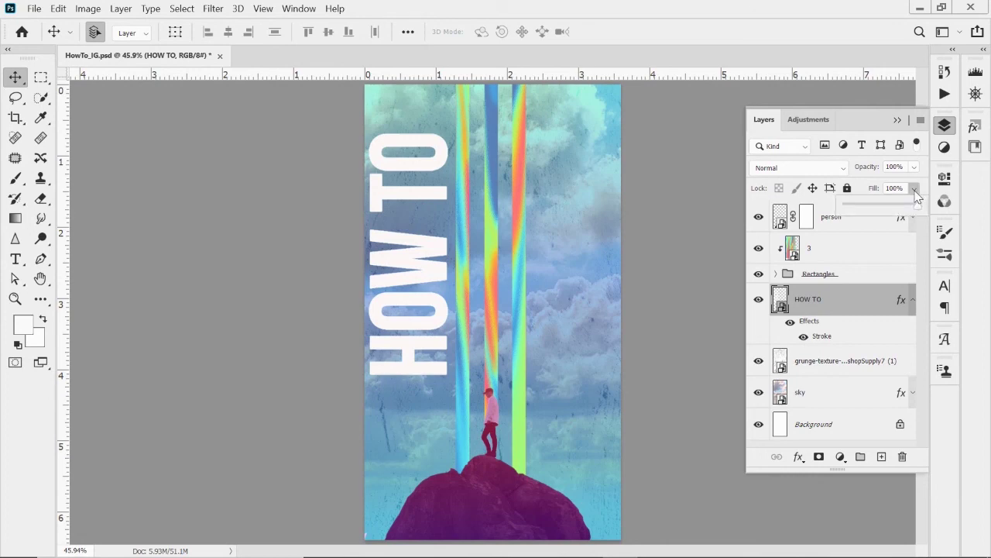
left_click_drag(921, 205, 895, 209)
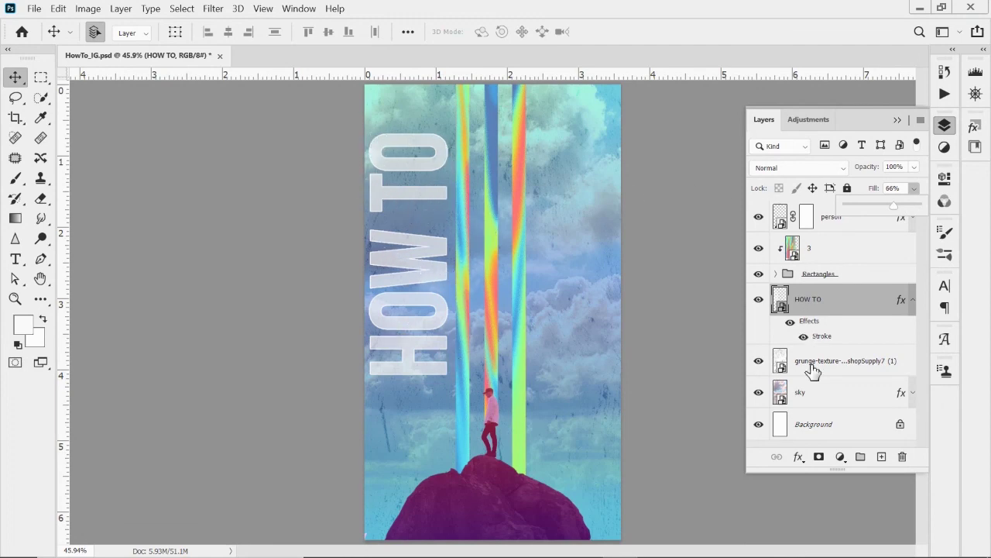
- Hide the HOW TO layer's Stroke effect and vary the layer's Fill, finishing at 100%
left_click(804, 336)
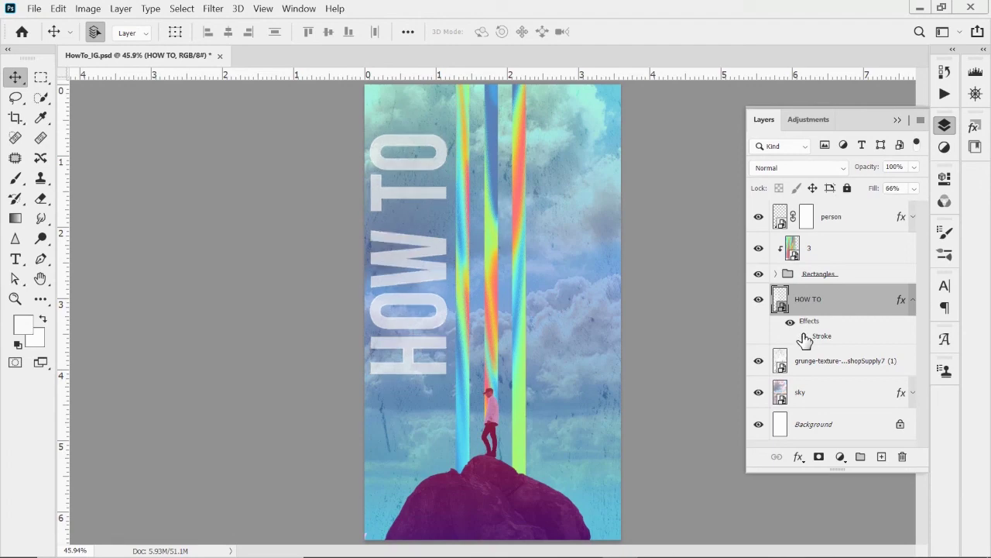
left_click(914, 188)
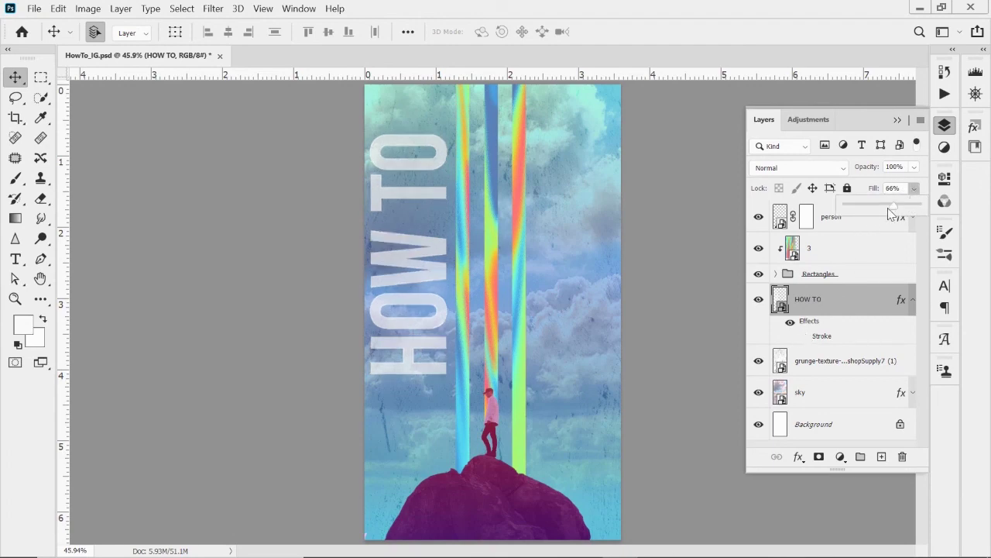
left_click_drag(887, 207, 883, 206)
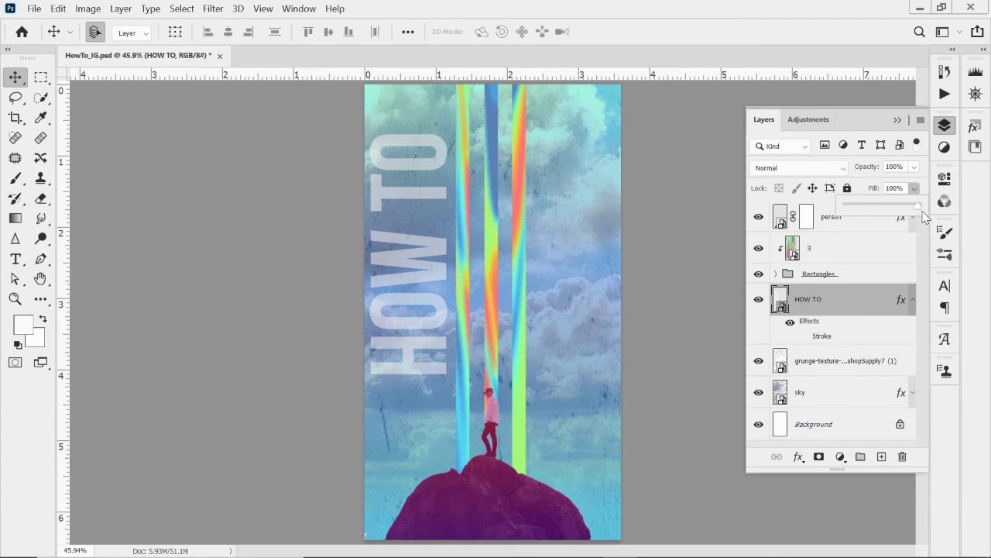
- Show the HOW TO layer's Stroke effect again and set the layer's Fill to 0%
left_click(803, 336)
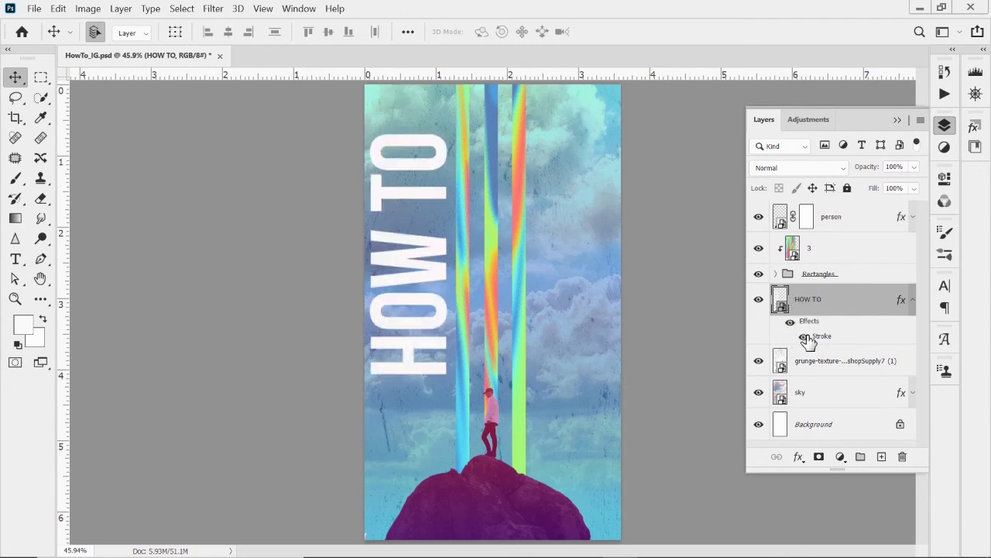
left_click(915, 189)
left_click_drag(919, 206, 826, 219)
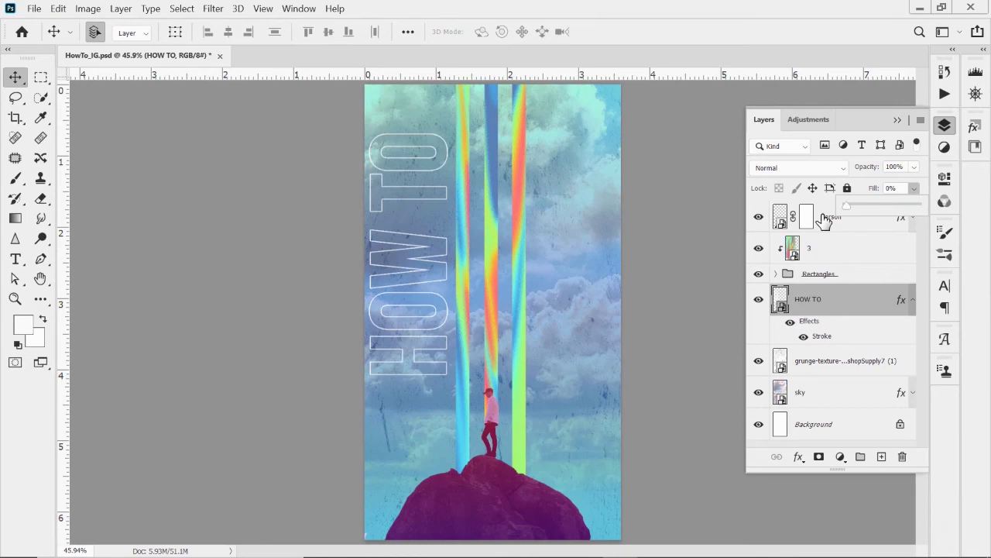